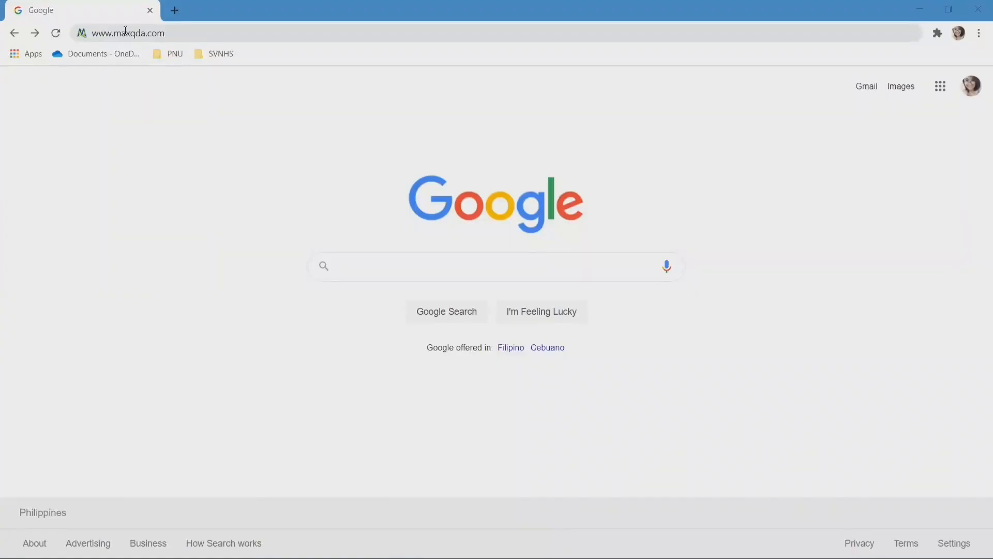
{"action": "left_click", "coordinate": [165, 33]}
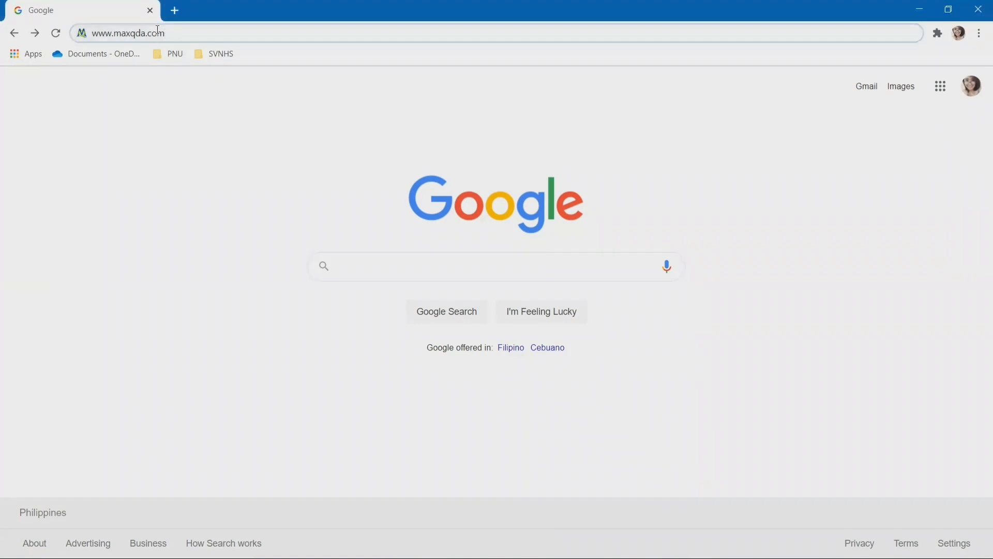
{"action": "key", "text": "Return"}
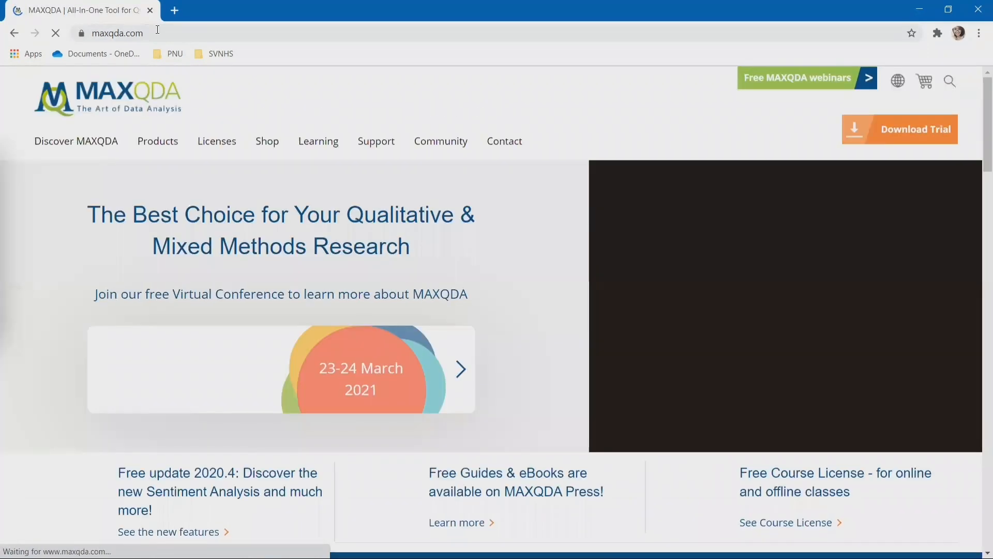
{"action": "mouse_move", "coordinate": [376, 141]}
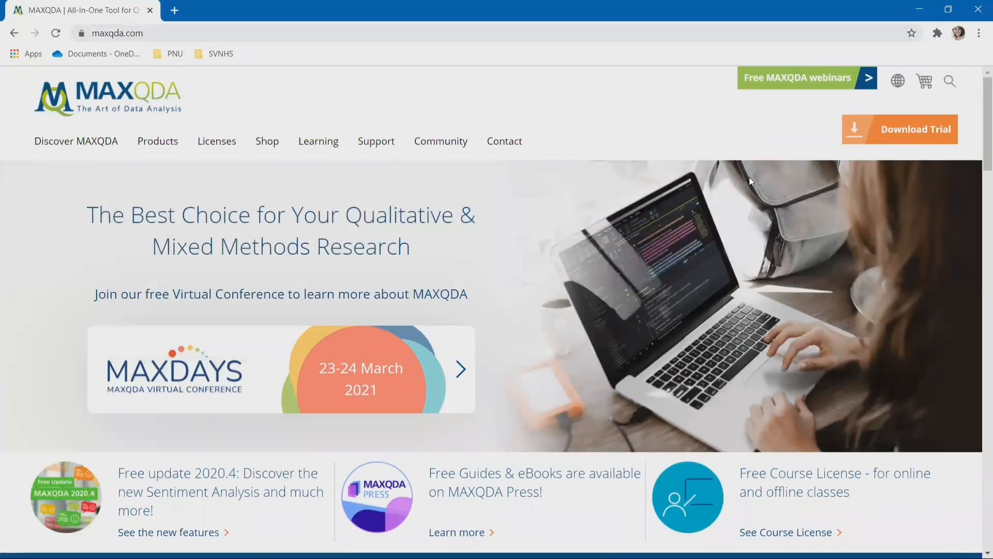
{"action": "left_click", "coordinate": [898, 142]}
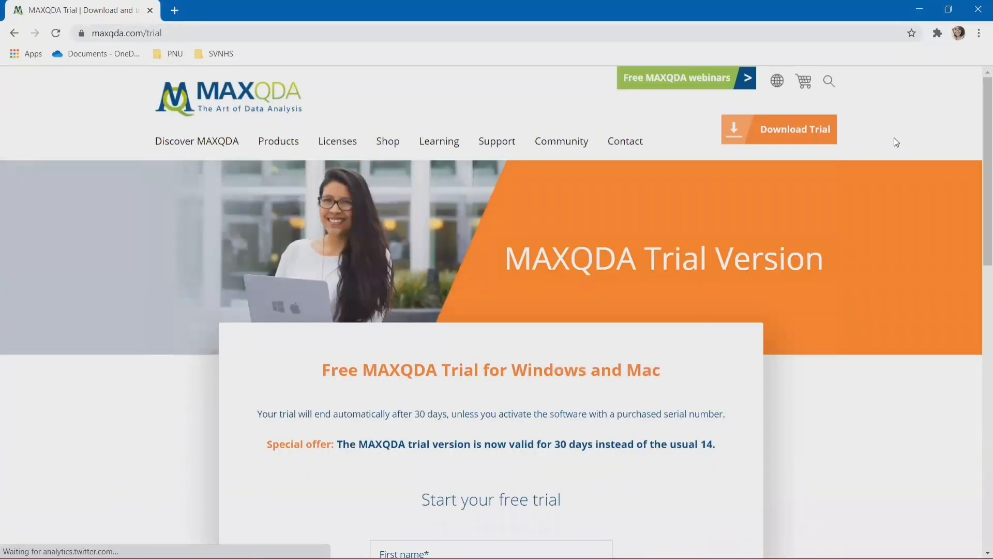
{"action": "scroll", "coordinate": [768, 274], "scroll_direction": "down", "scroll_amount": 1}
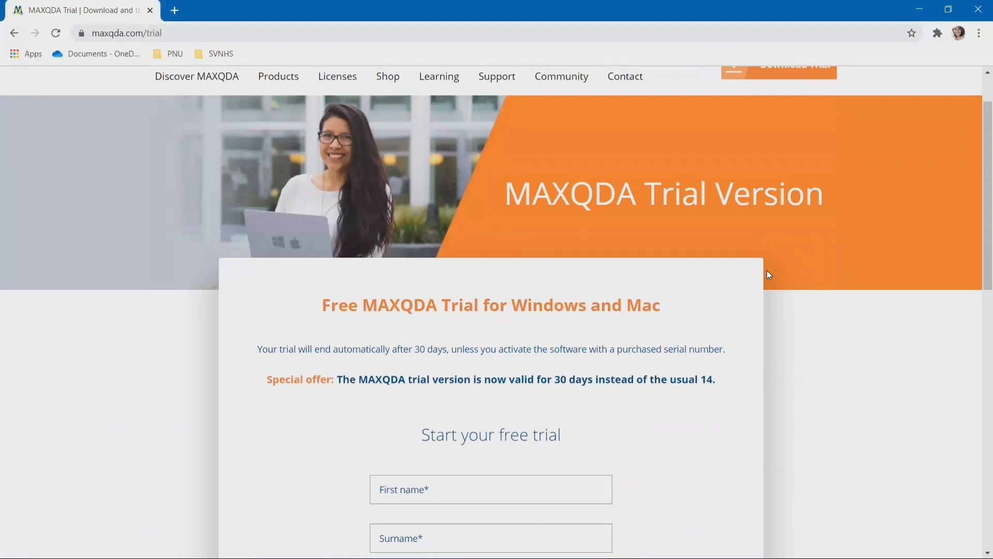
{"action": "scroll", "coordinate": [768, 272], "scroll_direction": "down", "scroll_amount": 1}
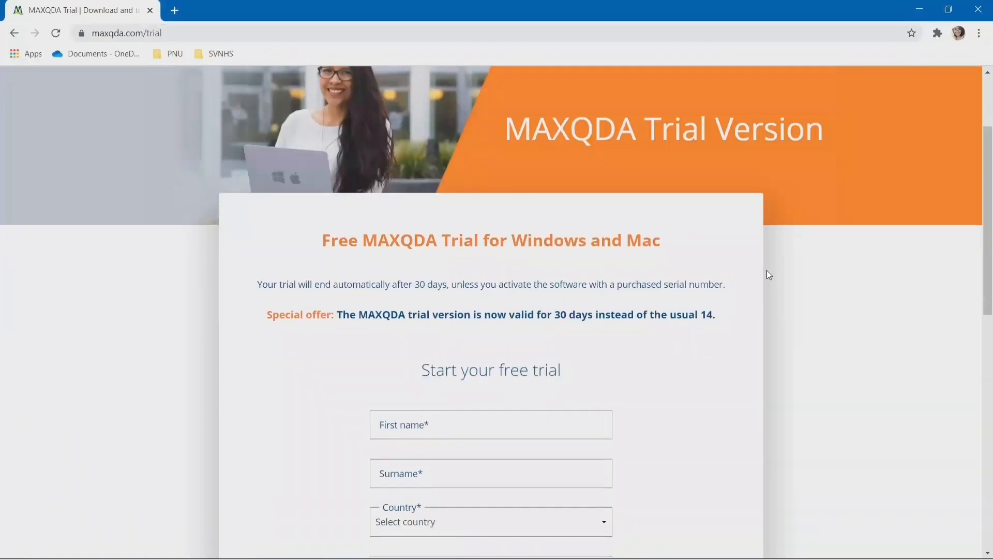
{"action": "scroll", "coordinate": [768, 272], "scroll_direction": "down", "scroll_amount": 3}
{"action": "scroll", "coordinate": [769, 276], "scroll_direction": "down", "scroll_amount": 1}
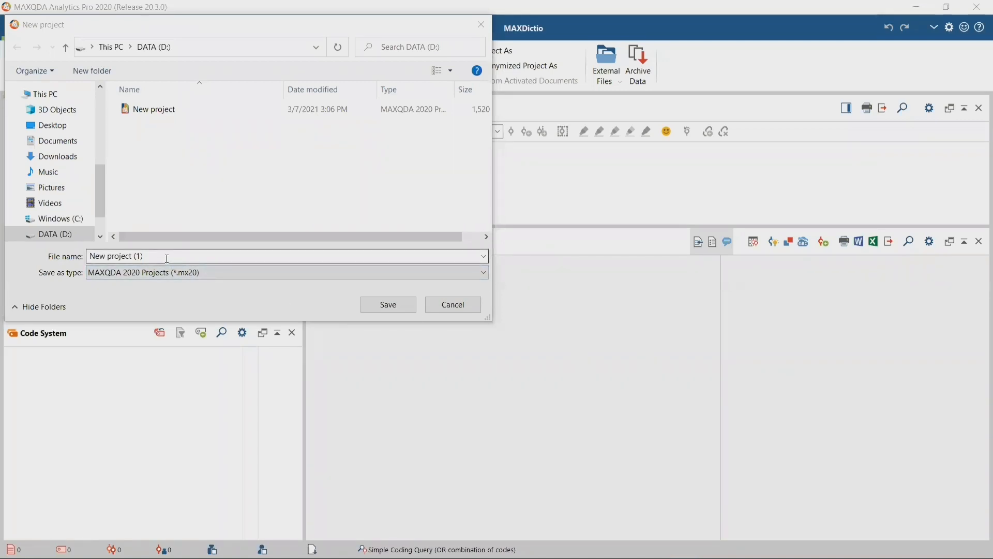
Name the new MAXQDA project SAMPLE and save it on the DATA (D:) drive
{"action": "left_click_drag", "start_coordinate": [154, 256], "coordinate": [65, 257]}
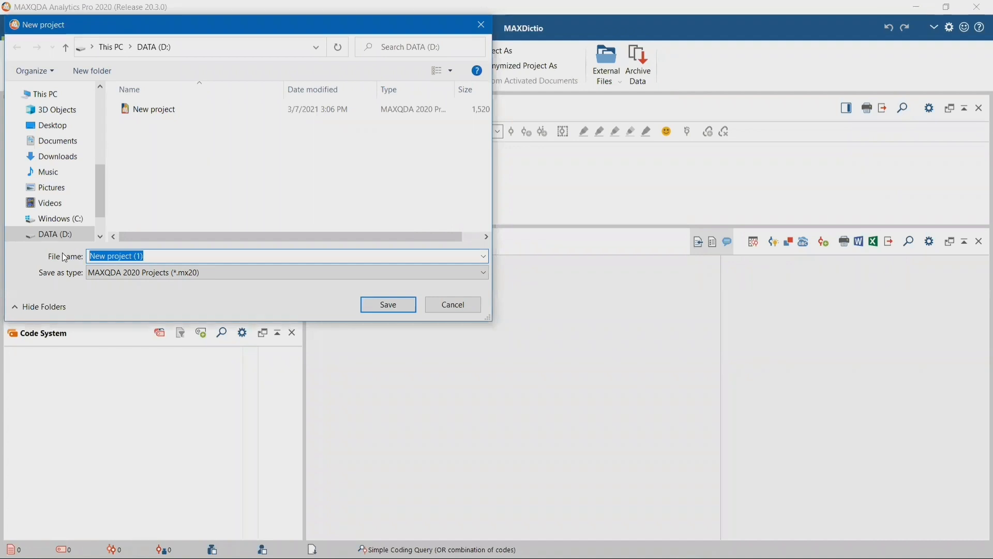
{"action": "key", "text": "BackSpace"}
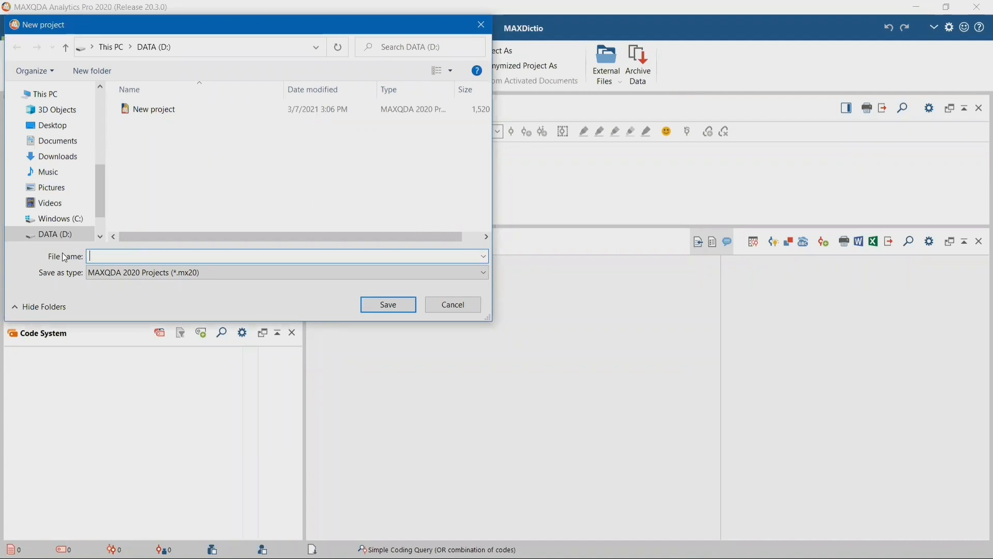
{"action": "type", "text": "SAMPLE"}
{"action": "left_click", "coordinate": [394, 304]}
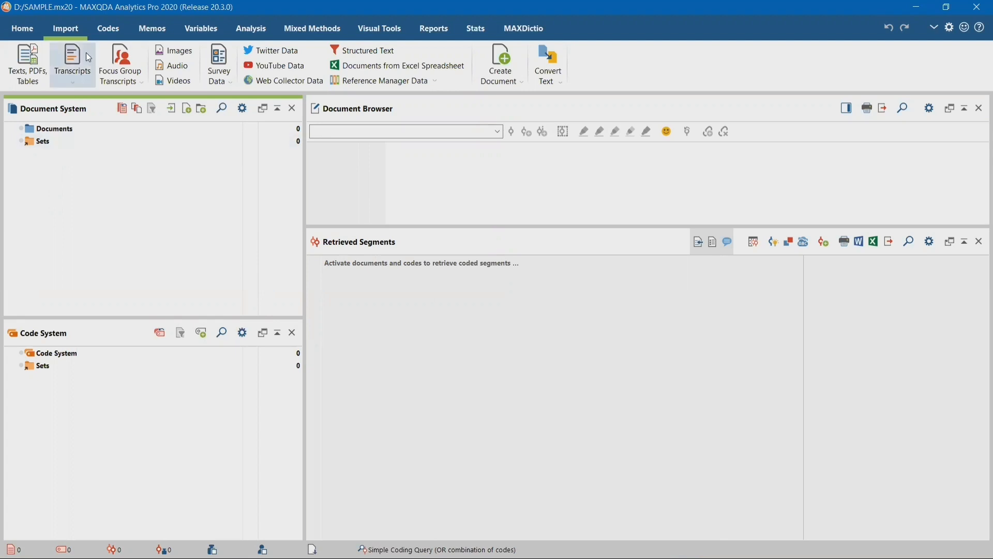
Import all the selected interview files from the Desktop folder ED703 into the project's document list
{"action": "left_click", "coordinate": [29, 32]}
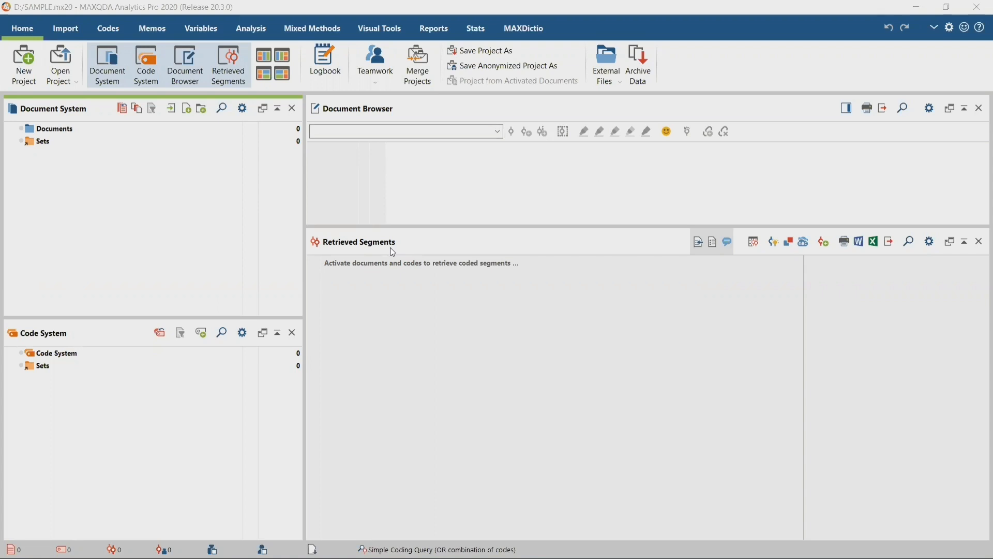
{"action": "key", "text": "alt+i"}
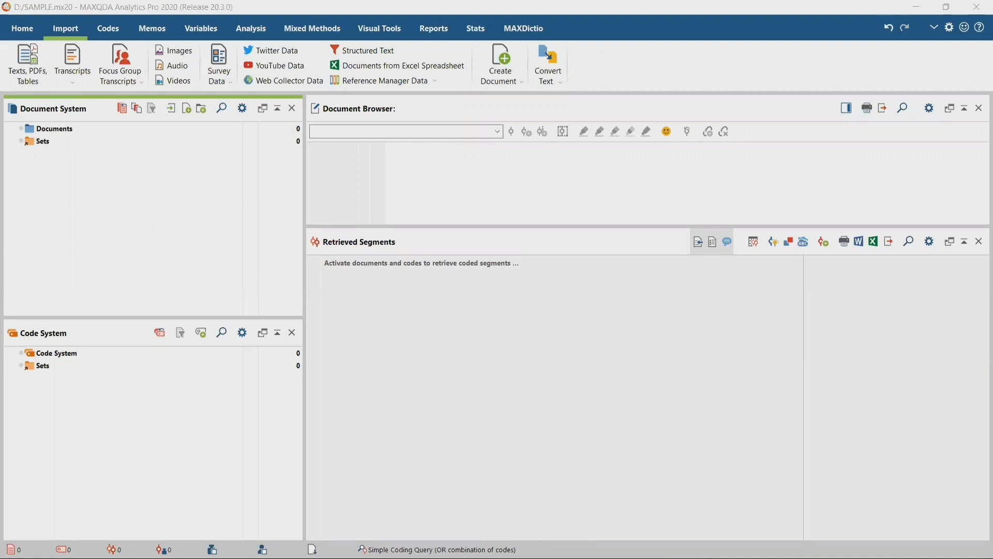
{"action": "mouse_move", "coordinate": [334, 546]}
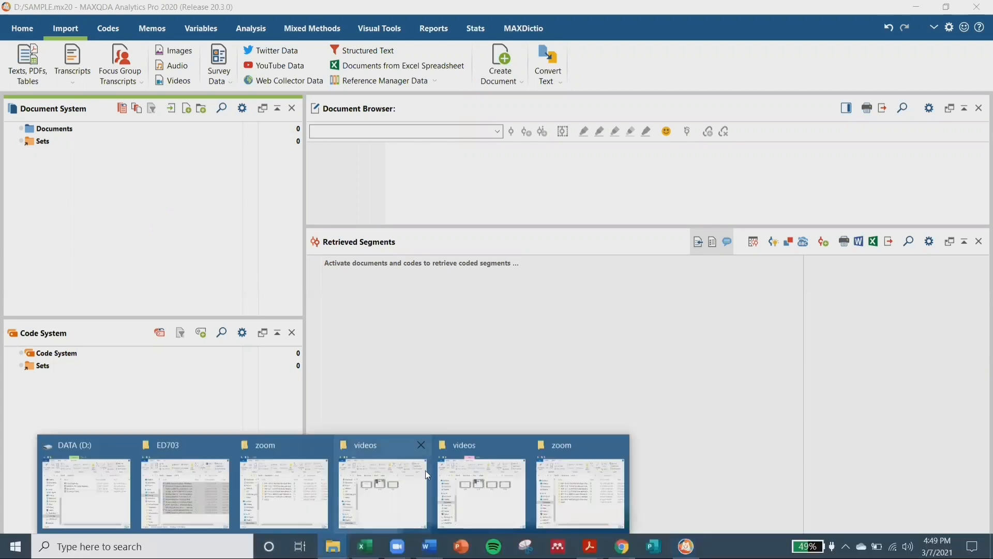
{"action": "left_click", "coordinate": [210, 476]}
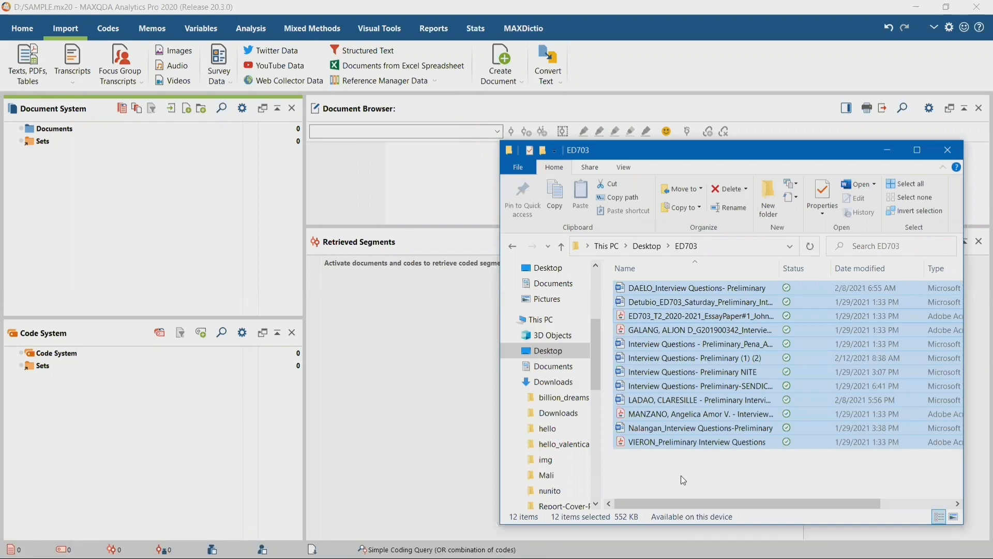
{"action": "left_click_drag", "start_coordinate": [686, 482], "coordinate": [212, 236]}
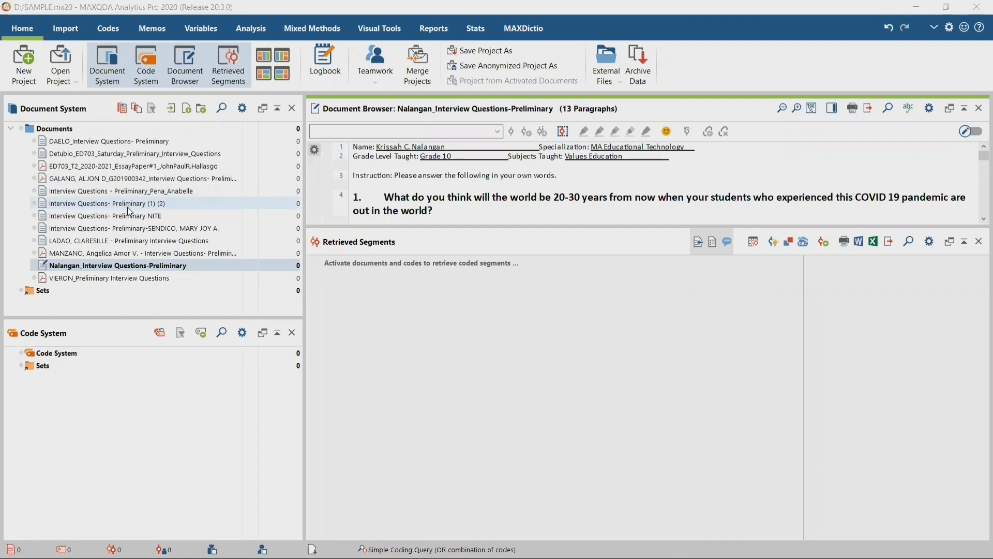
Display the second-to-last interview document with the Retrieved Segments window hidden and the document sidebar shown
{"action": "left_click", "coordinate": [138, 254]}
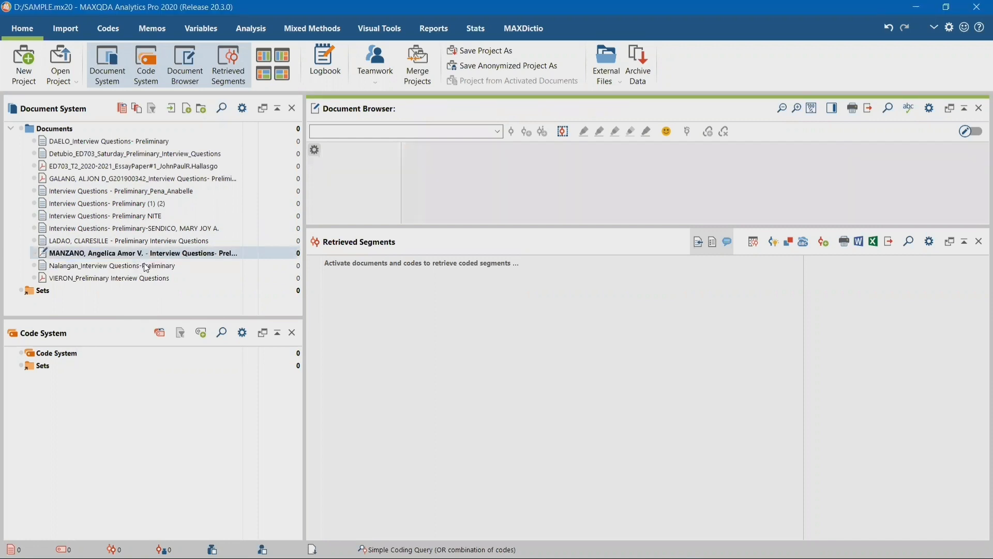
{"action": "left_click", "coordinate": [149, 271]}
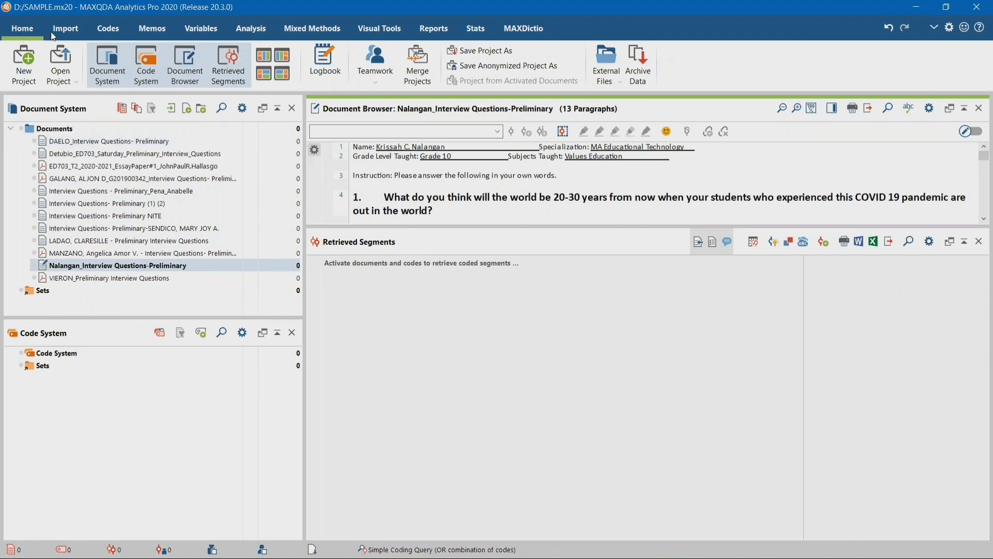
{"action": "left_click", "coordinate": [230, 69]}
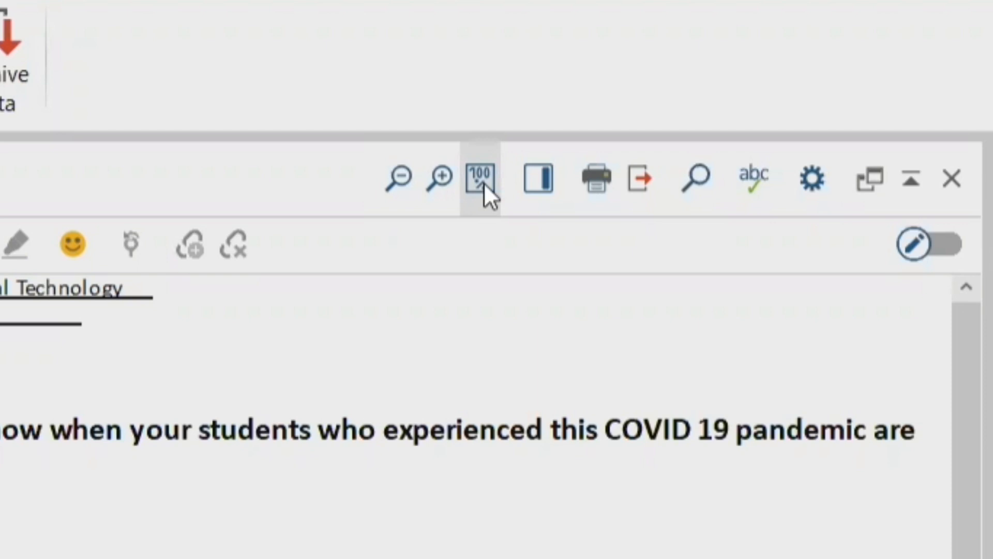
{"action": "left_click", "coordinate": [536, 186]}
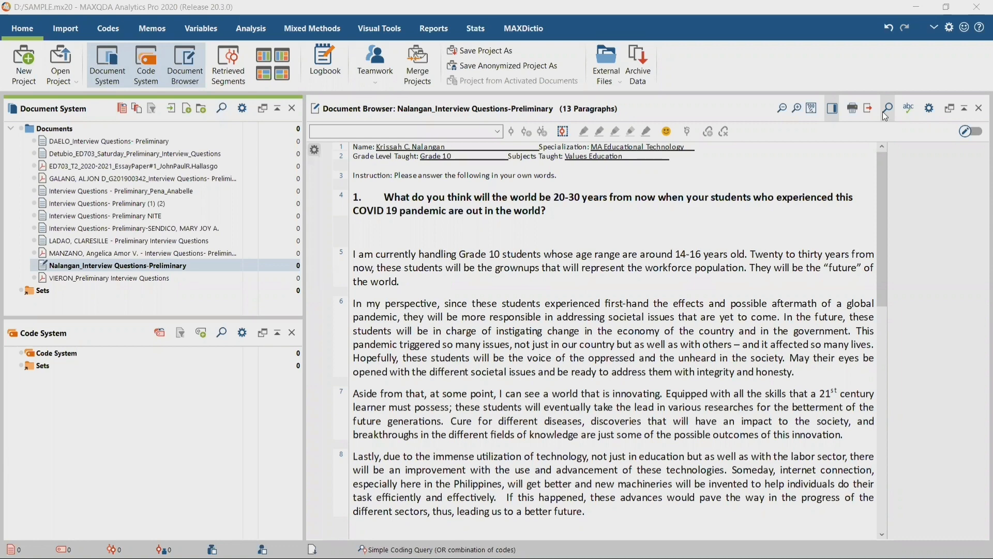
Run a lexical search for SOCIETY in the project documents and look through the hits
{"action": "left_click", "coordinate": [265, 33]}
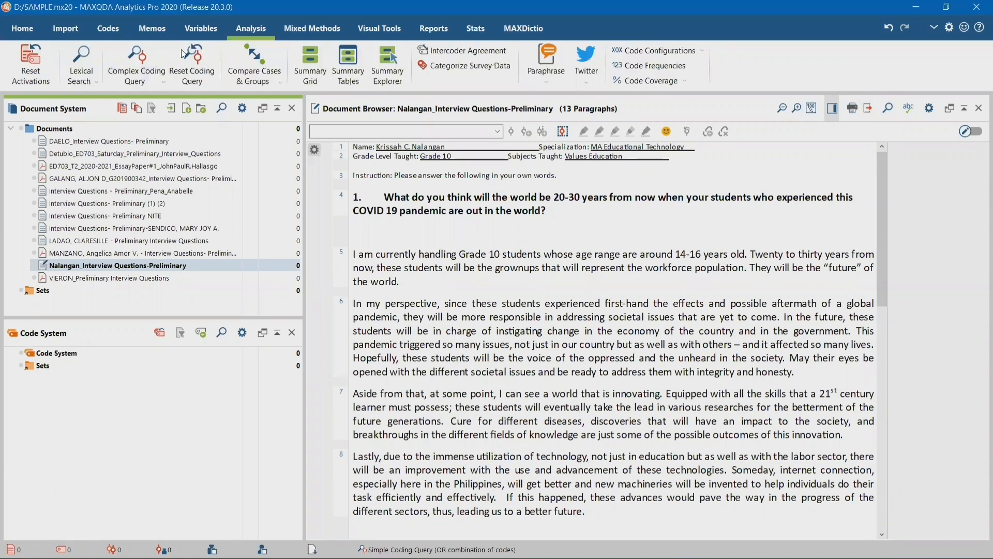
{"action": "left_click", "coordinate": [85, 78]}
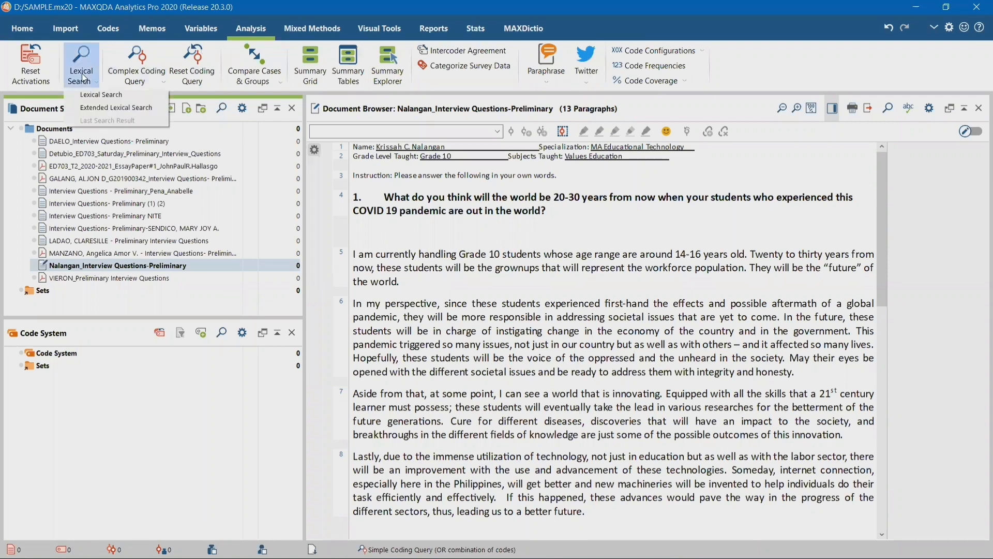
{"action": "left_click", "coordinate": [100, 95]}
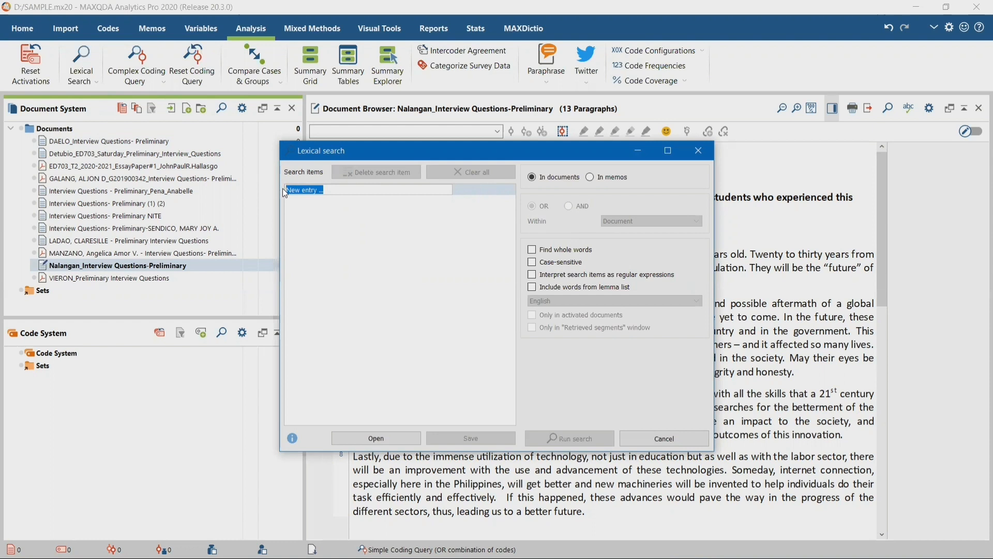
{"action": "key", "text": "BackSpace"}
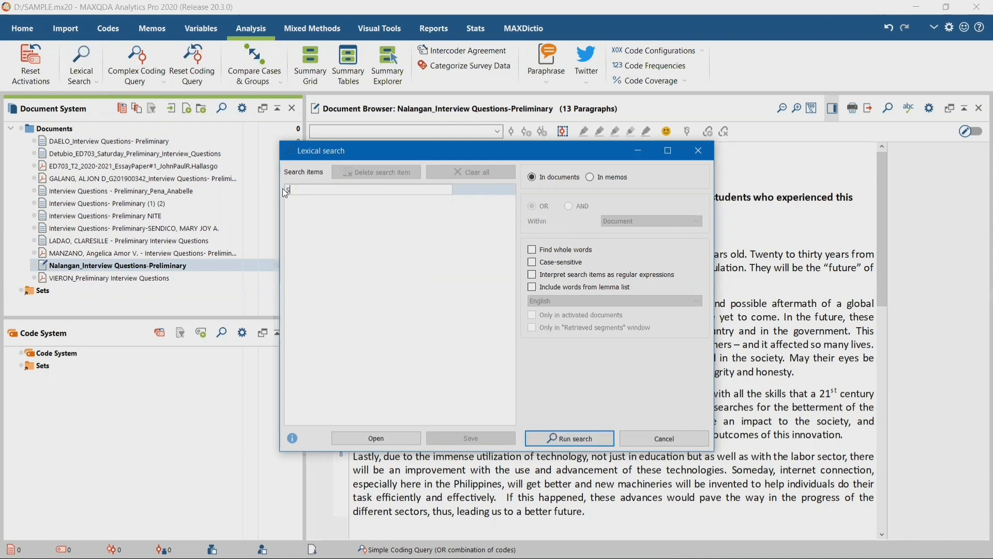
{"action": "type", "text": "SOCIETY"}
{"action": "left_click", "coordinate": [572, 441]}
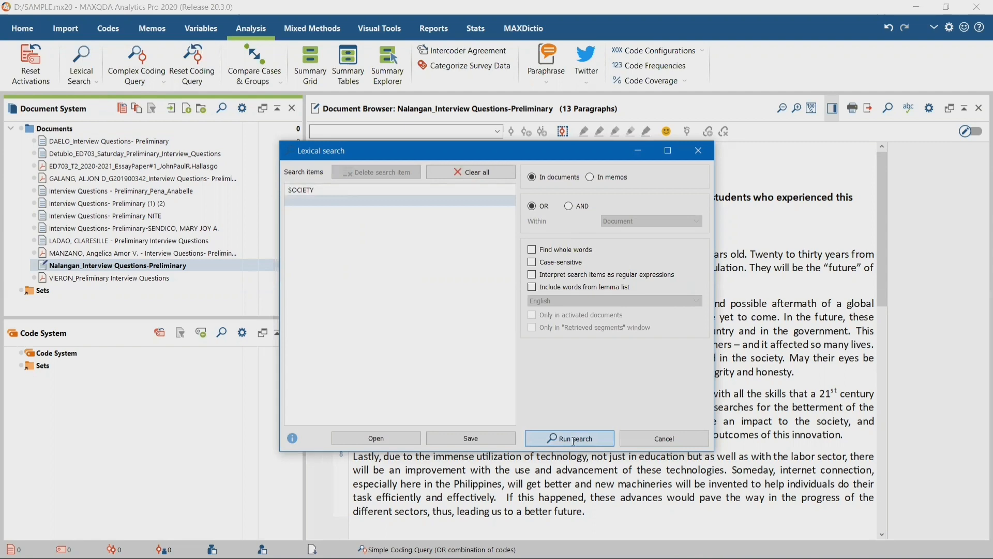
{"action": "left_click", "coordinate": [573, 440]}
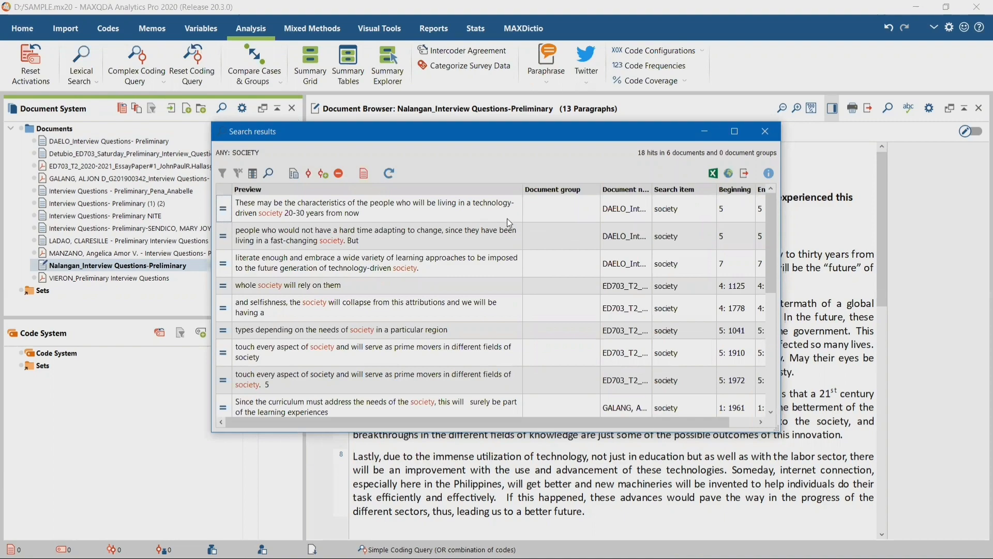
{"action": "scroll", "coordinate": [507, 229], "scroll_direction": "down", "scroll_amount": 3}
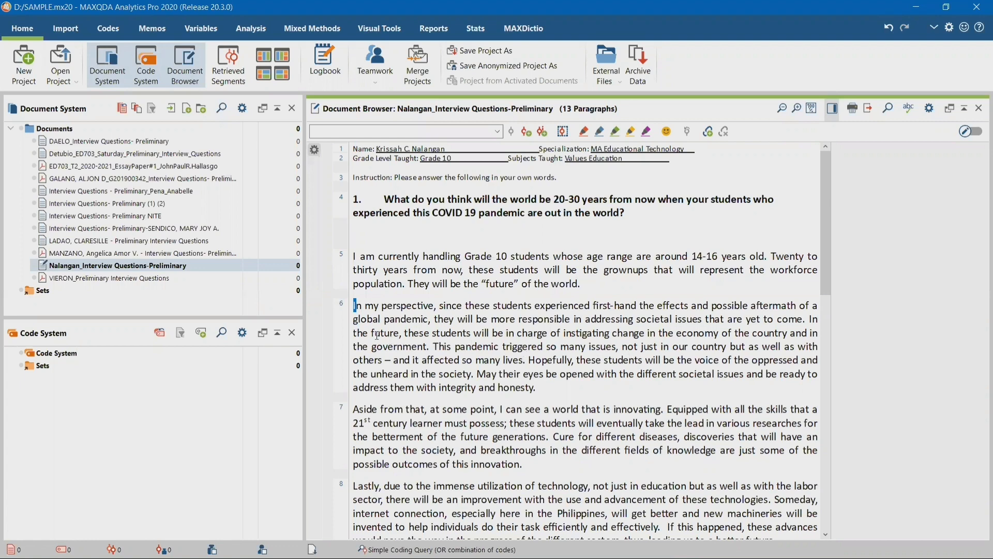
{"action": "double_click", "coordinate": [334, 307]}
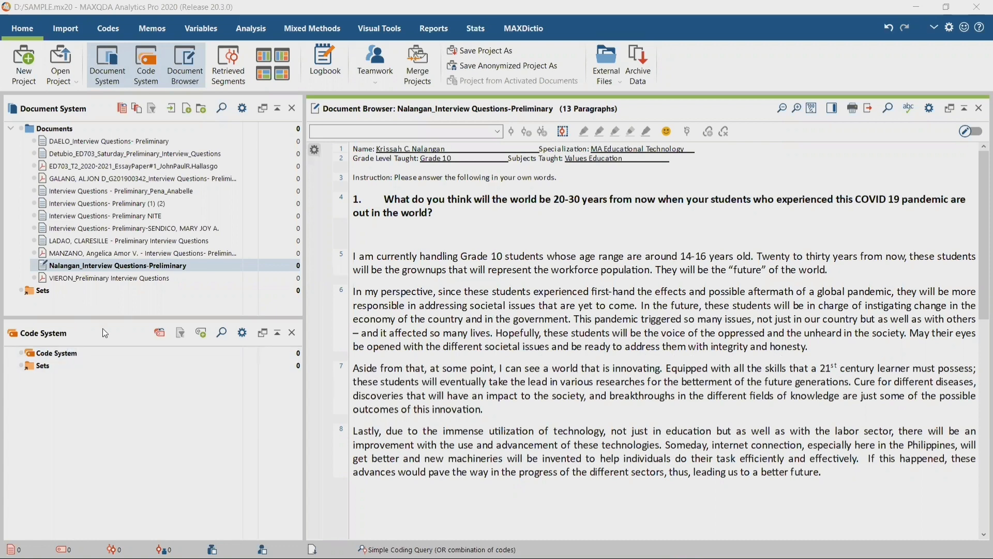
Create a yellow code named TECHNOLOGY ADEPT in the Code System with the memo "INDIVIDUALS SHOWN TECHNOLOGY LITERACY"
{"action": "right_click", "coordinate": [111, 355]}
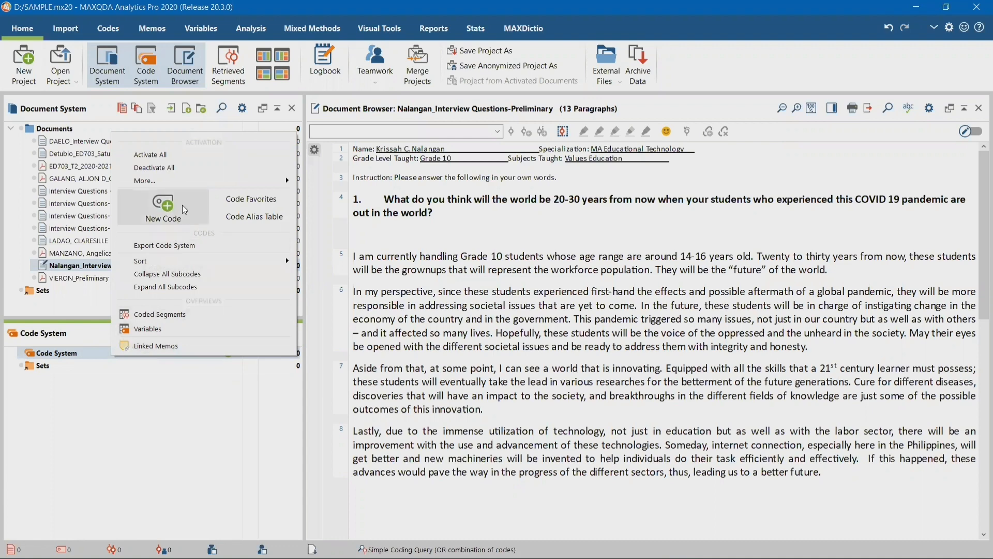
{"action": "left_click", "coordinate": [169, 207]}
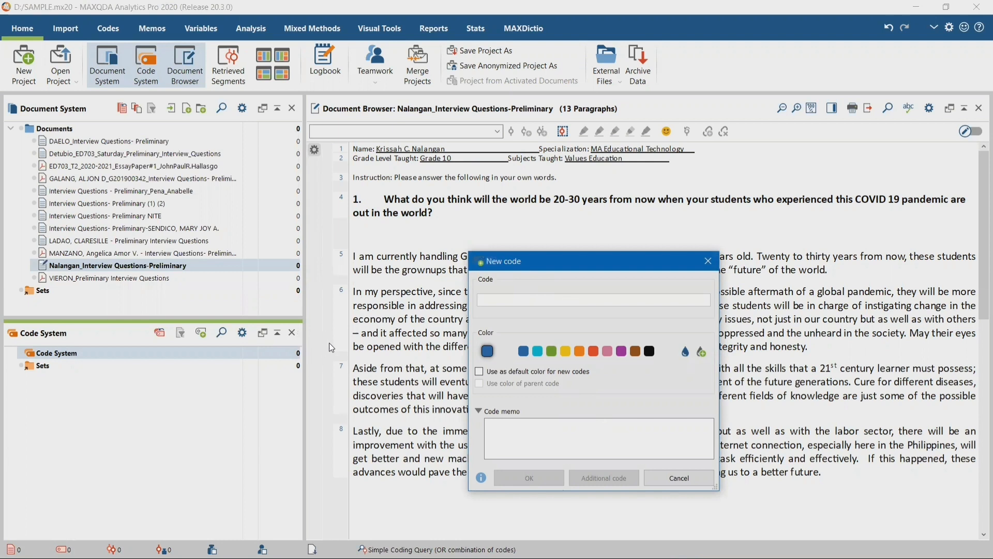
{"action": "type", "text": "t"}
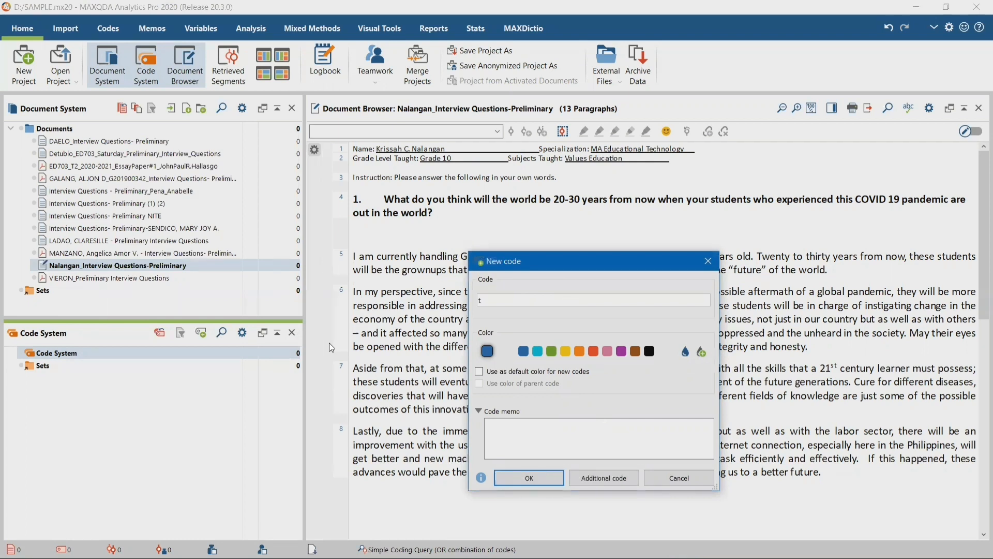
{"action": "key", "text": "BackSpace"}
{"action": "type", "text": "TECHNOLOGY ADEPT"}
{"action": "left_click", "coordinate": [566, 352]}
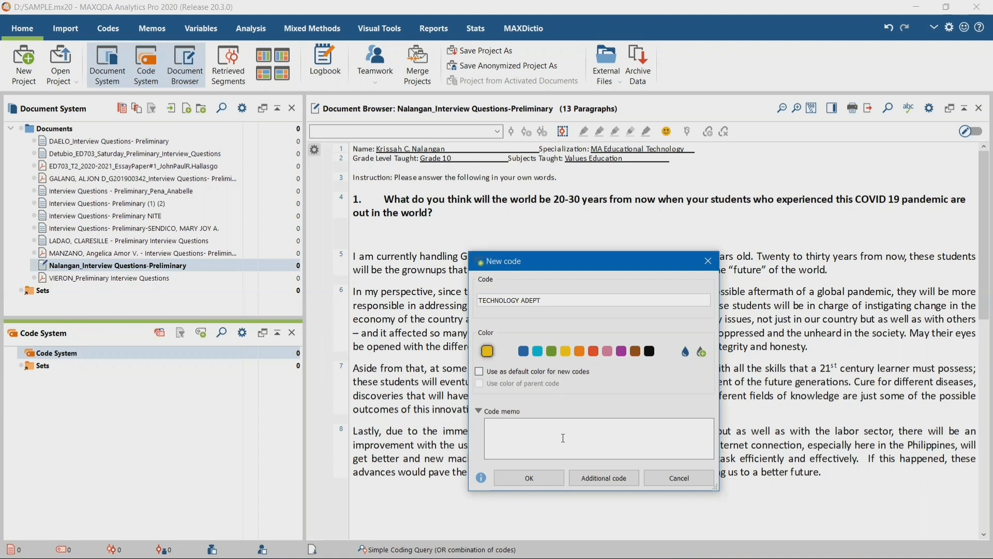
{"action": "left_click", "coordinate": [561, 437]}
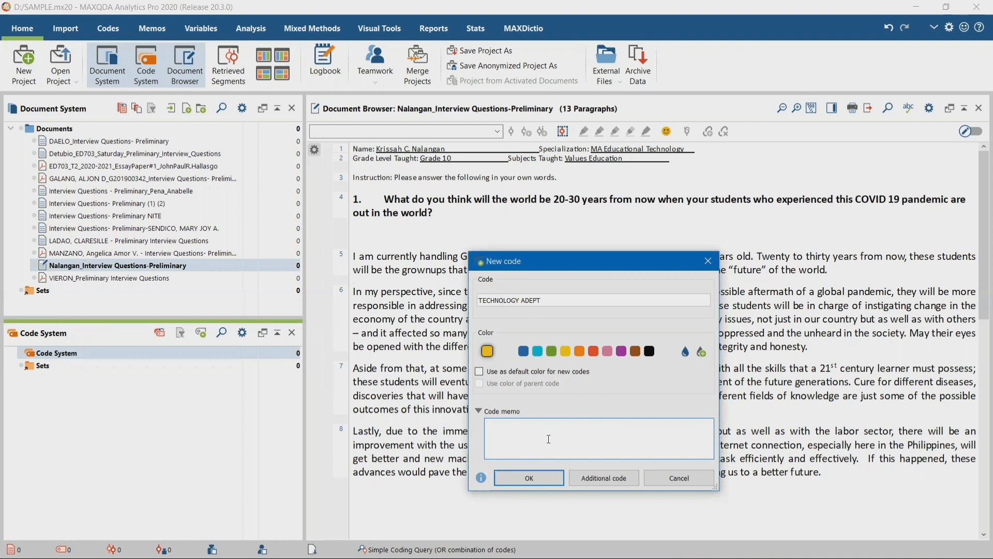
{"action": "type", "text": "INDIVIDUALS SHOWN TECHNOLOGY LITERACY"}
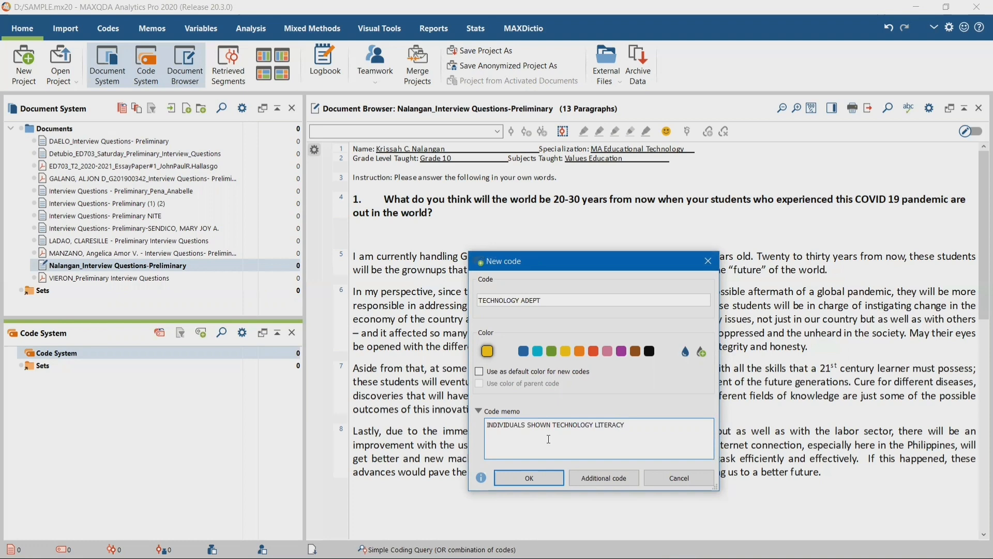
{"action": "left_click", "coordinate": [553, 479]}
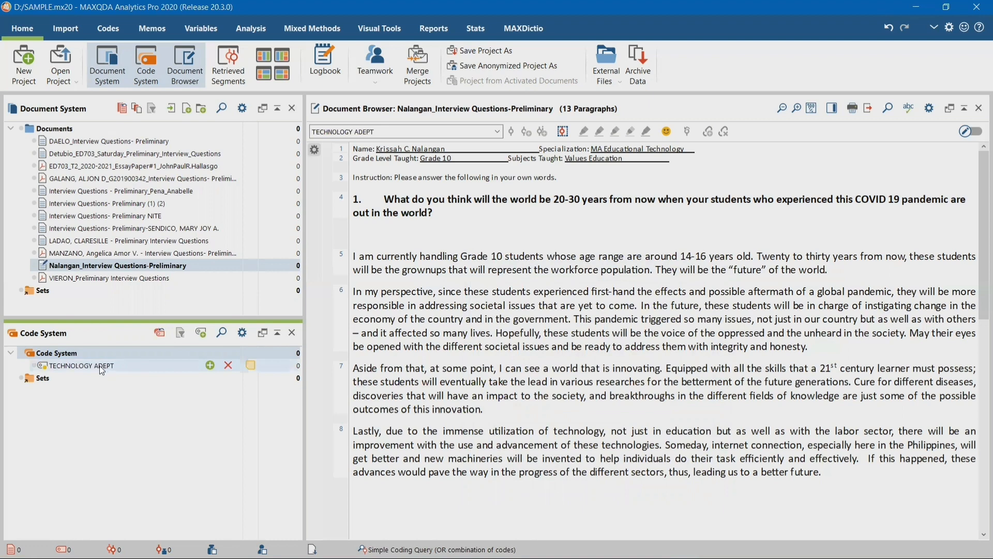
{"action": "mouse_move", "coordinate": [251, 366]}
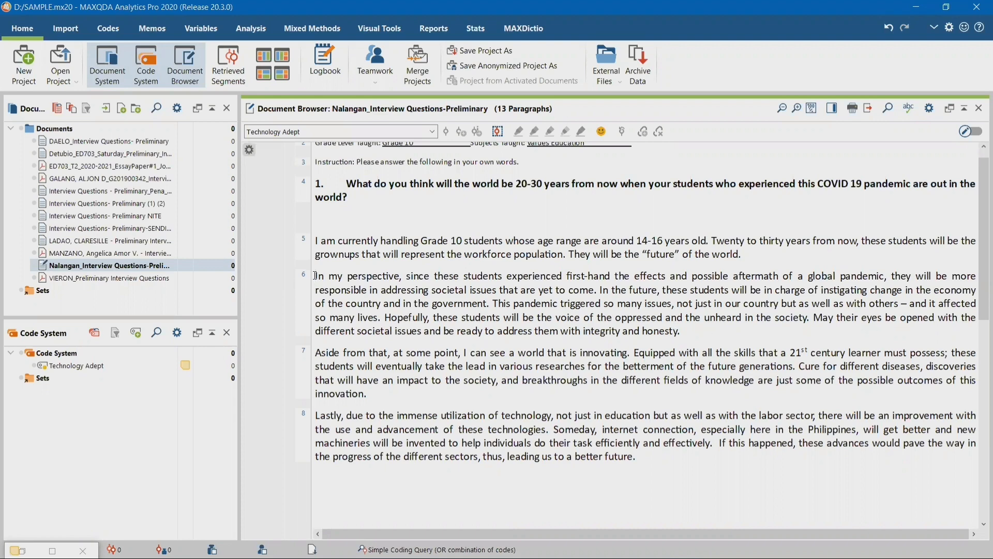
Code paragraph 6 with a new red code "Responsive to societal issues" and the memo "brief explanation how the pandemic changed the behavior of an individual"
{"action": "left_click_drag", "start_coordinate": [315, 276], "coordinate": [696, 328]}
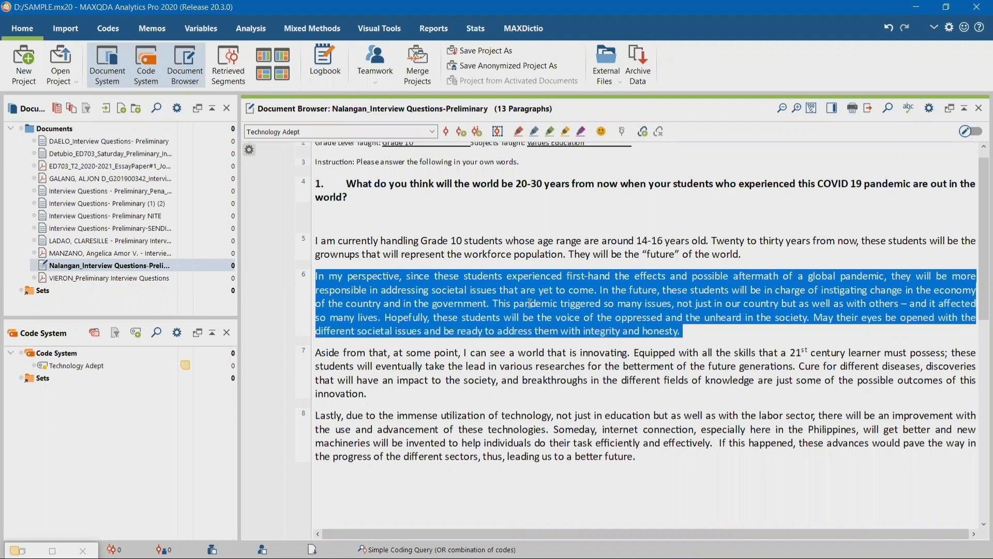
{"action": "right_click", "coordinate": [514, 285]}
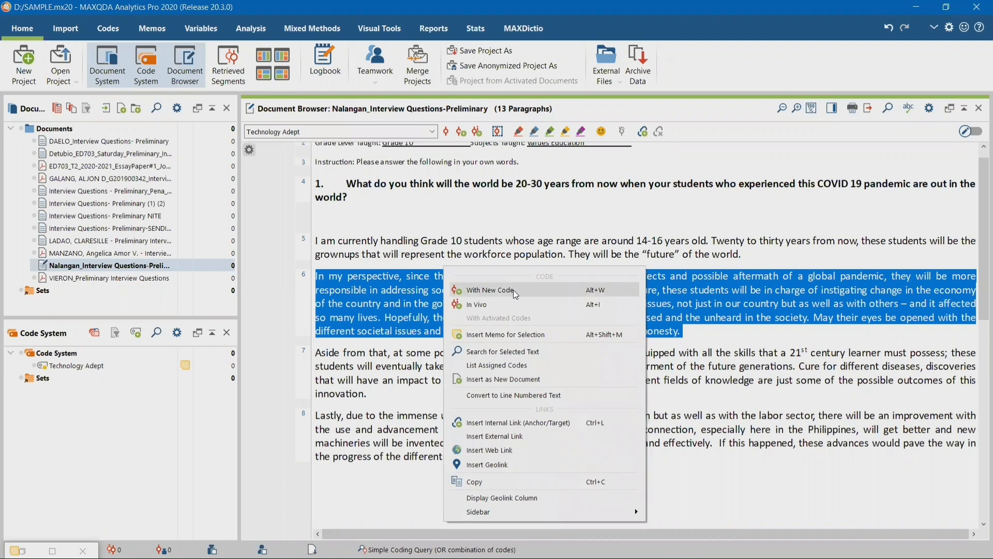
{"action": "left_click", "coordinate": [516, 295]}
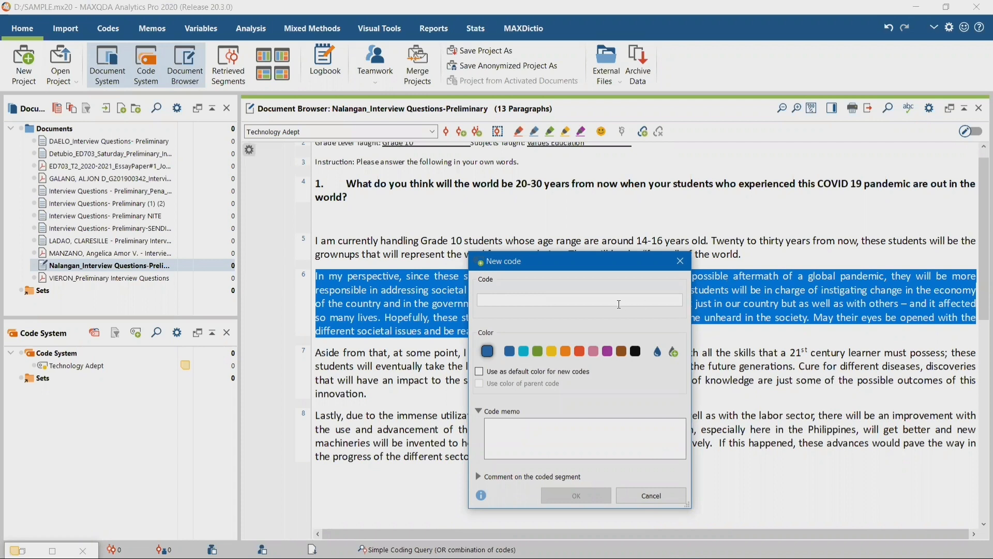
{"action": "type", "text": "Respo"}
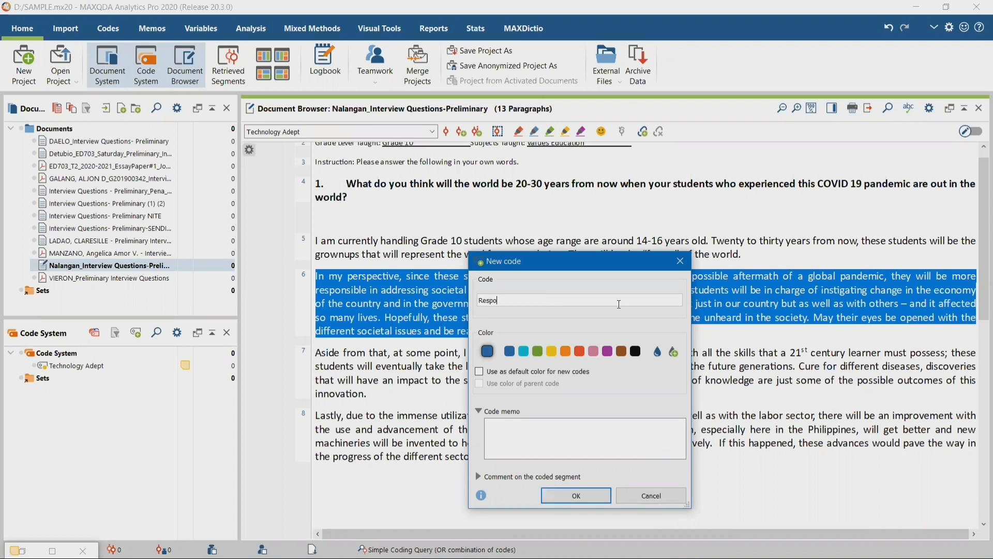
{"action": "type", "text": "nsive to societal issues"}
{"action": "left_click", "coordinate": [581, 352]}
{"action": "left_click", "coordinate": [555, 436]}
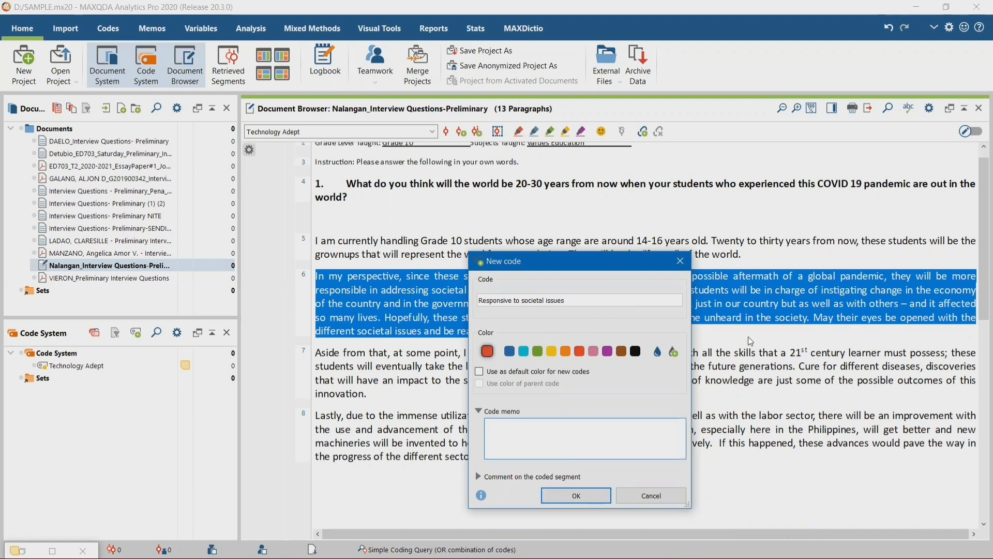
{"action": "type", "text": "brief explanation how the pan"}
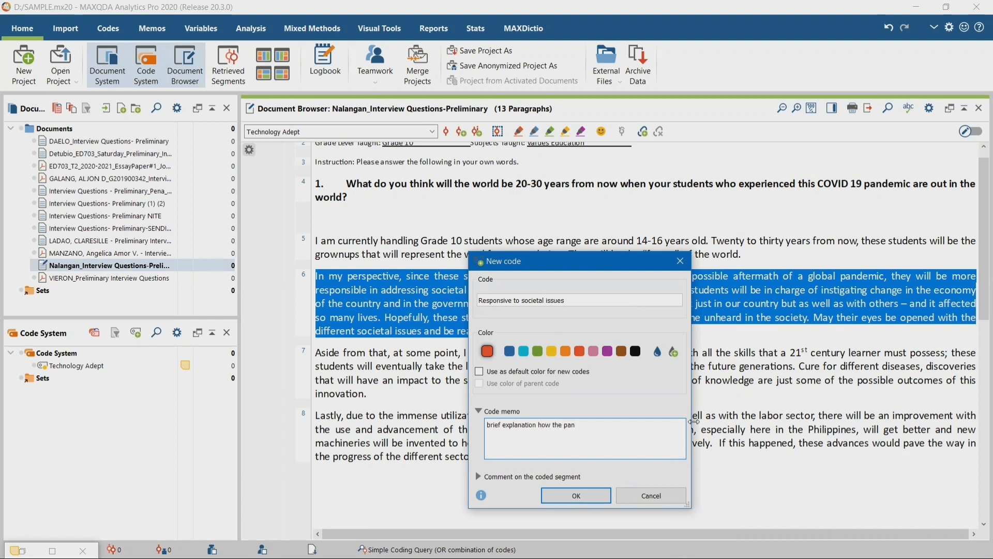
{"action": "type", "text": "demic changed the be"}
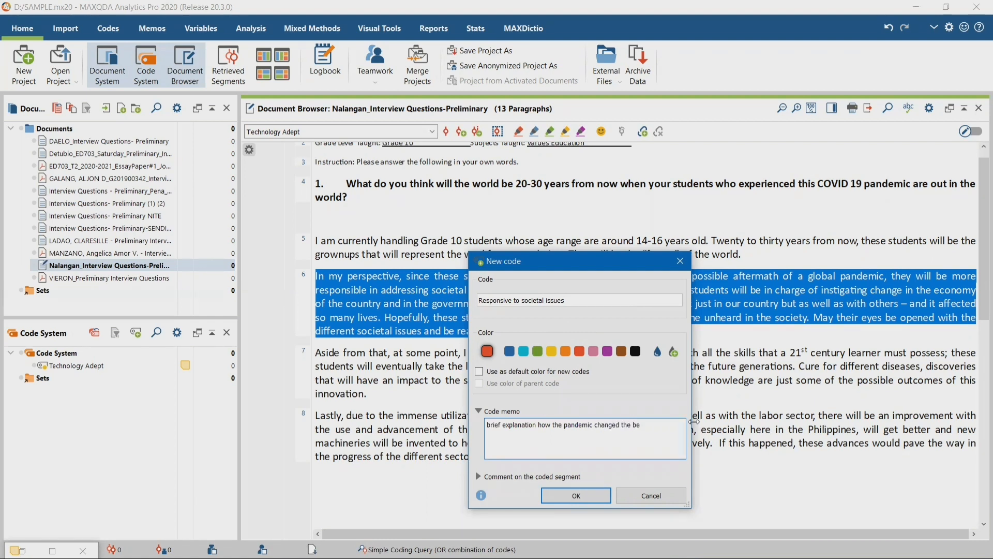
{"action": "type", "text": "havior of an individual"}
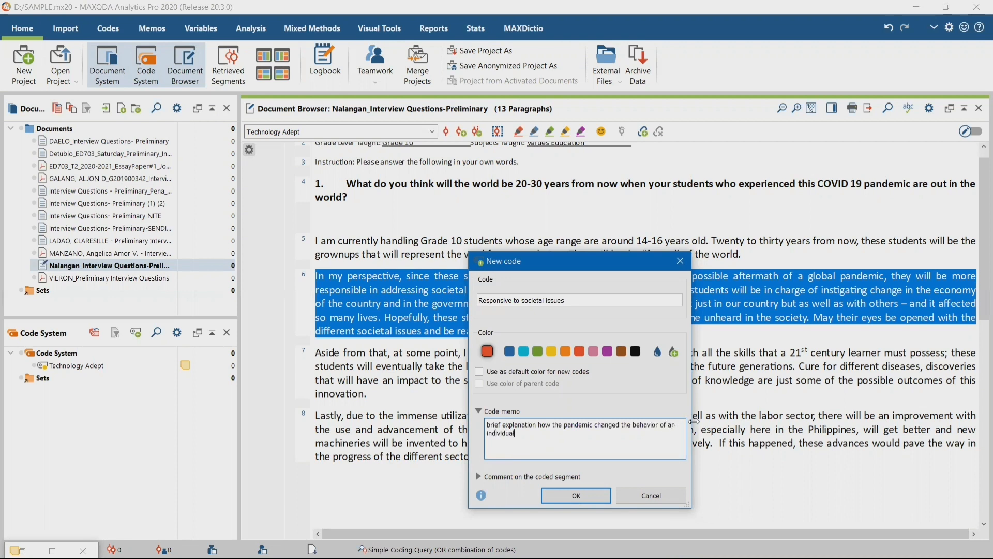
{"action": "left_click", "coordinate": [593, 497]}
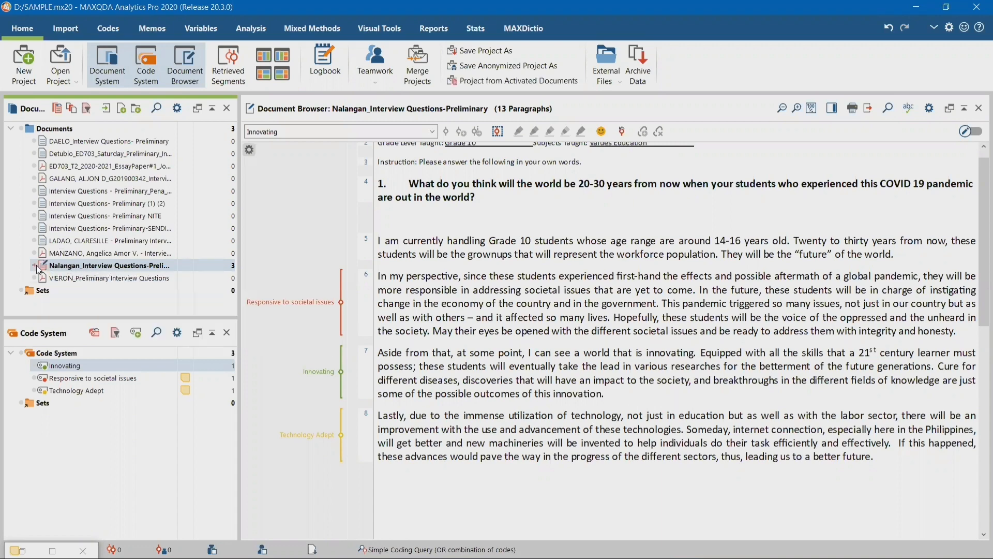
Activate the open interview document and the codes Innovating and Responsive to societal issues, and show their coded segments in the Retrieved Segments window
{"action": "mouse_move", "coordinate": [53, 268]}
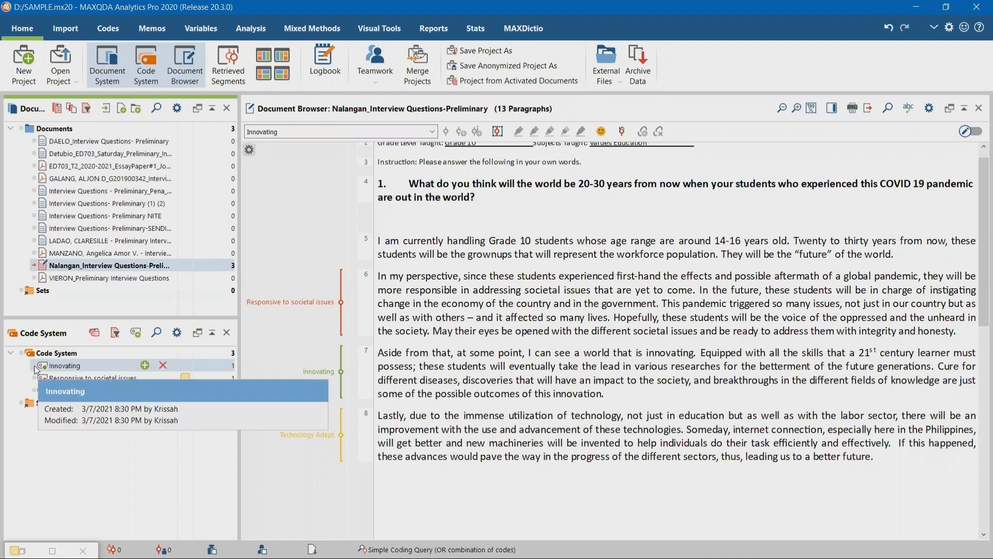
{"action": "mouse_move", "coordinate": [42, 366]}
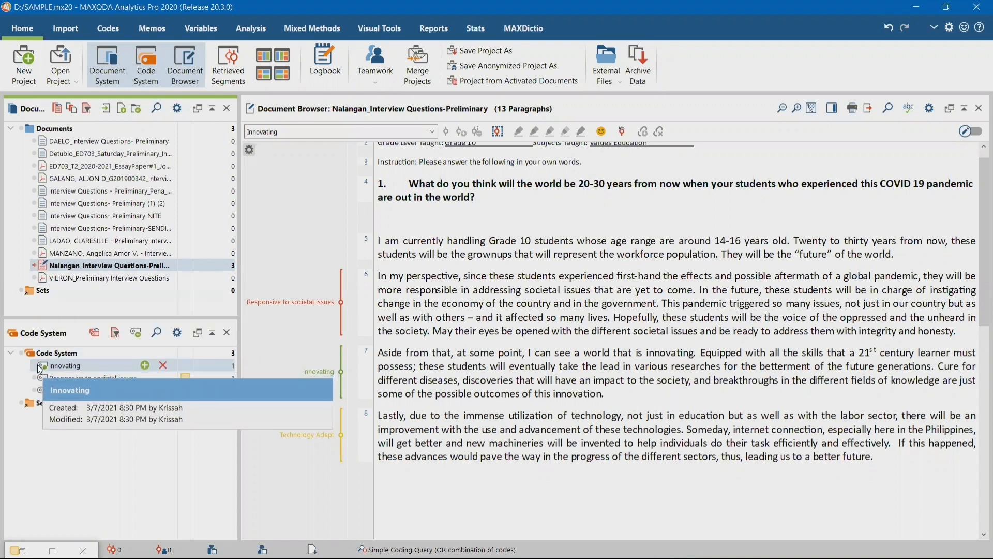
{"action": "left_click", "coordinate": [37, 365]}
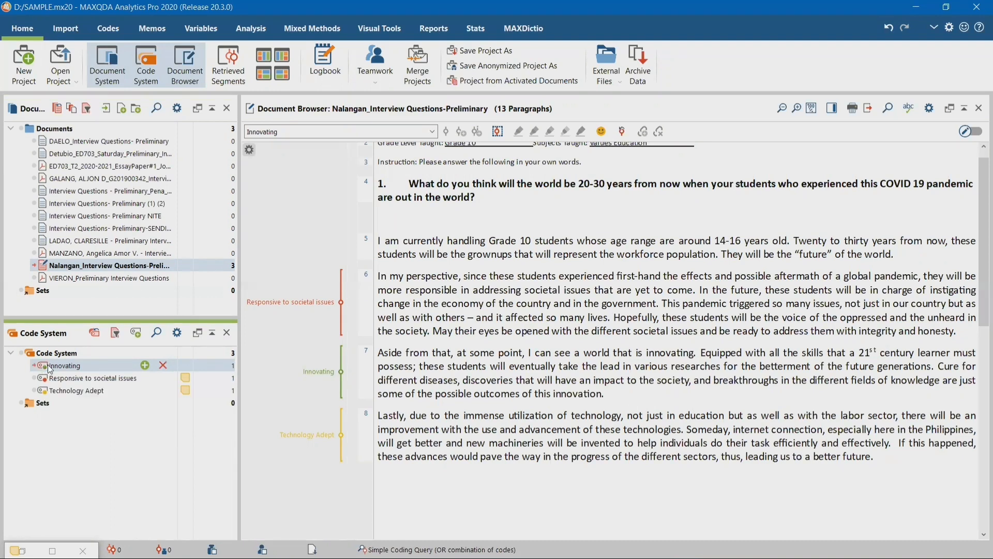
{"action": "left_click", "coordinate": [37, 378]}
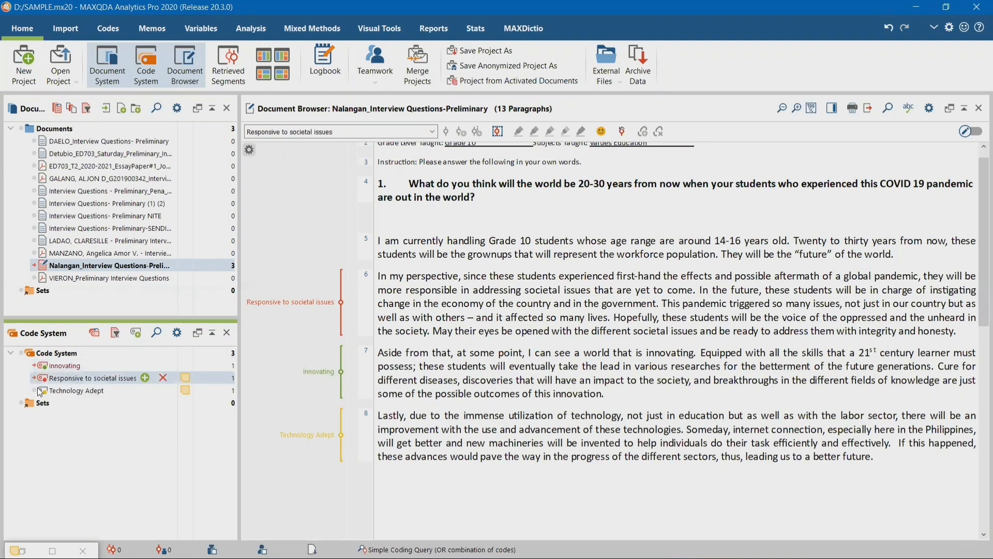
{"action": "right_click", "coordinate": [37, 389]}
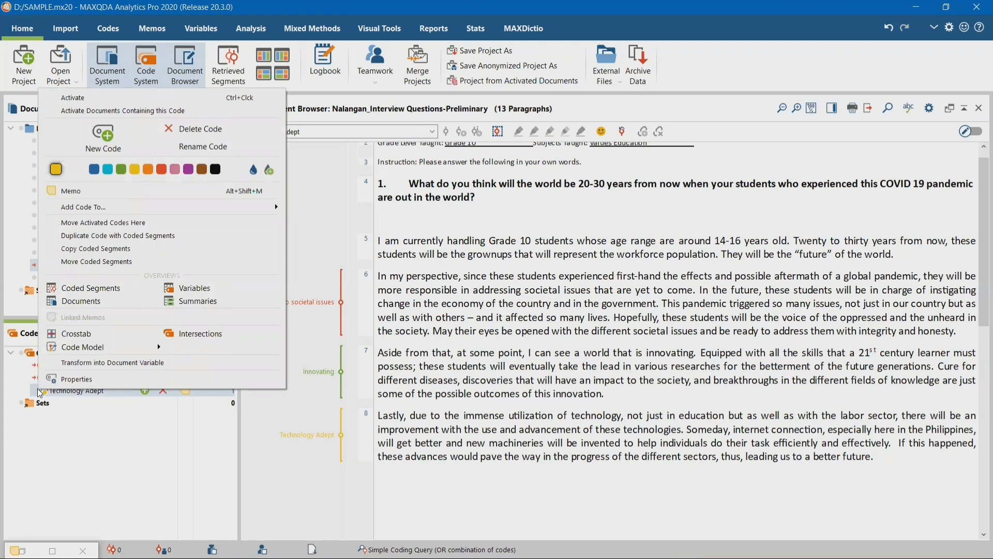
{"action": "left_click", "coordinate": [172, 448]}
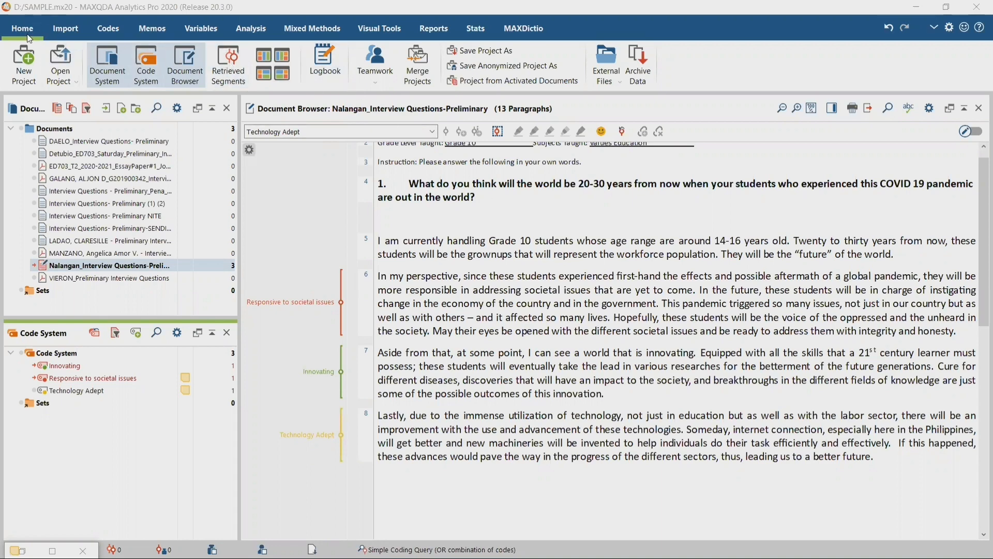
{"action": "left_click", "coordinate": [232, 70]}
{"action": "left_click", "coordinate": [233, 74]}
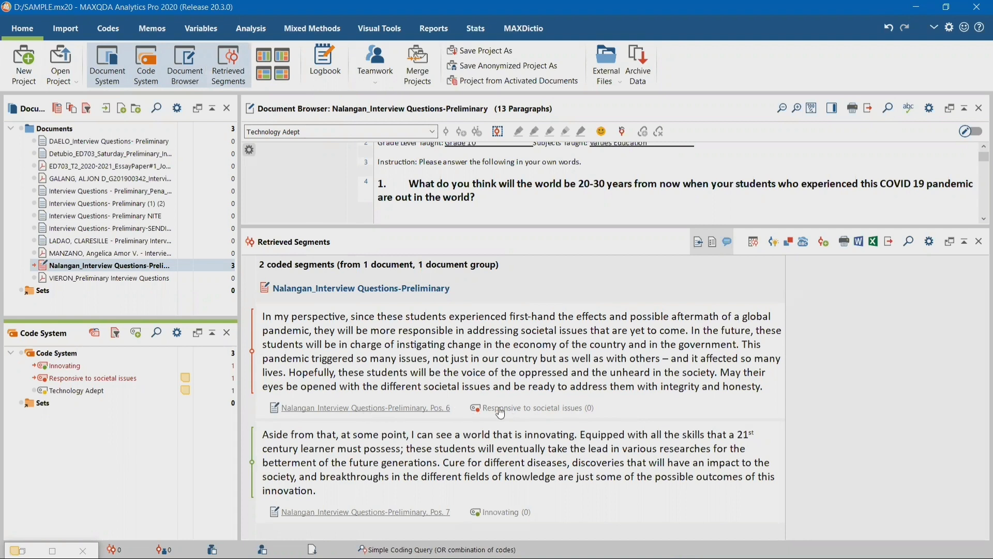
Jump to the source passage of the retrieved Responsive to societal issues segment and enlarge the Document Browser to show the whole paragraph
{"action": "mouse_move", "coordinate": [512, 413]}
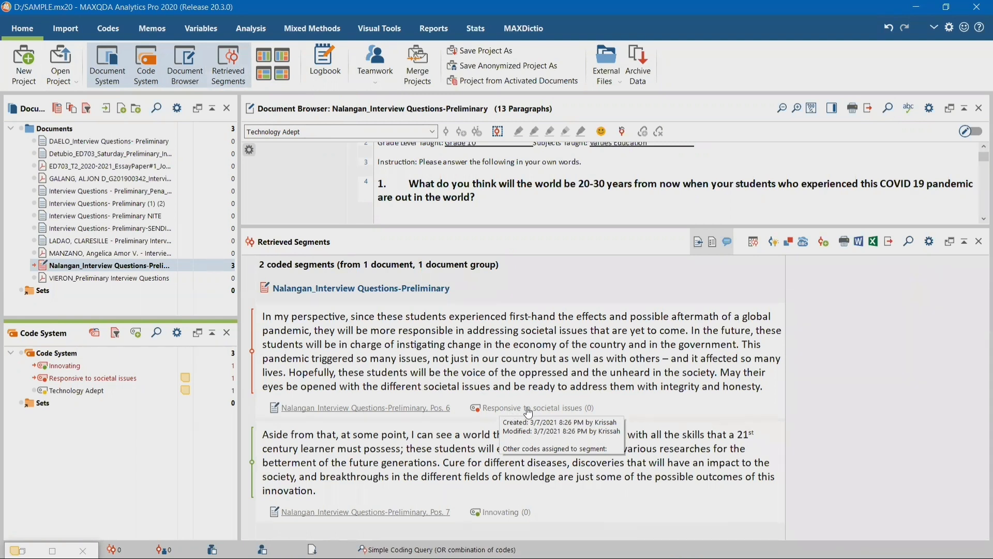
{"action": "left_click", "coordinate": [436, 409]}
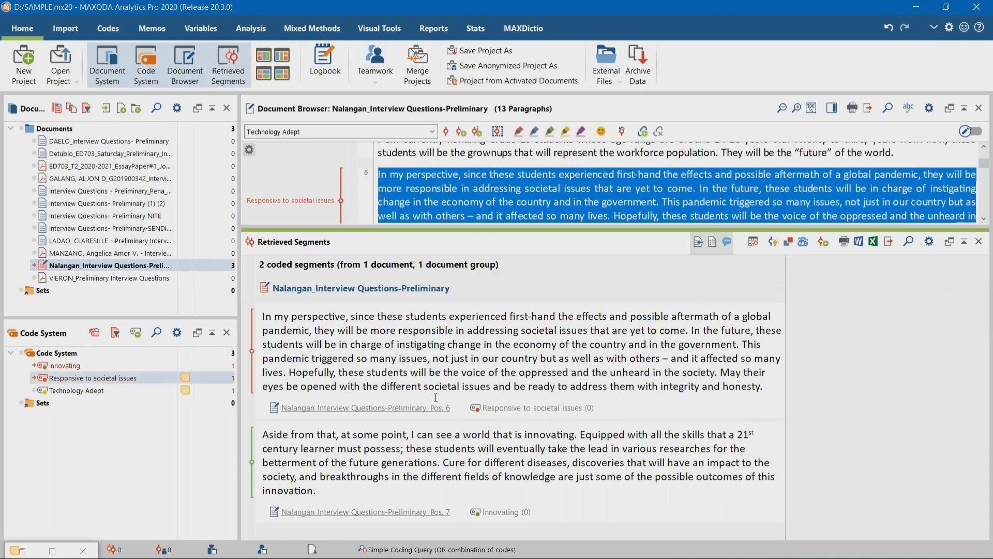
{"action": "left_click_drag", "start_coordinate": [512, 228], "coordinate": [538, 321]}
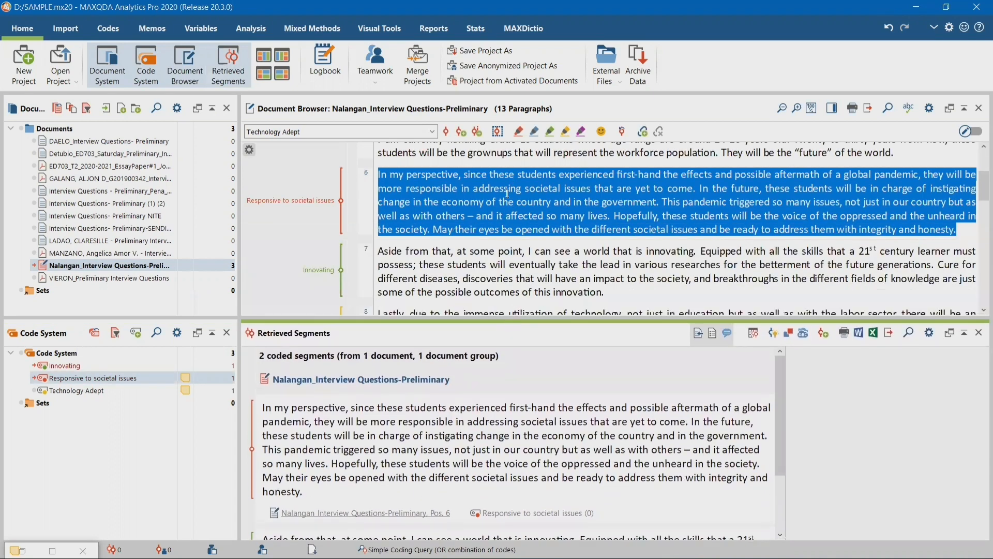